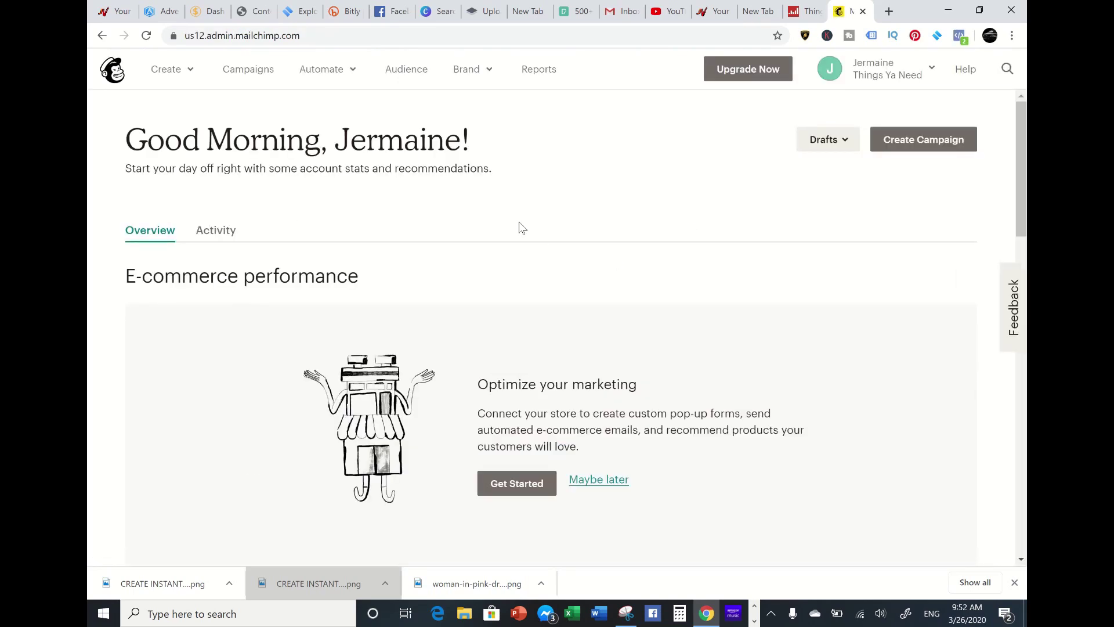
Review the pricing plans and the Free plan, then leave without upgrading
click(765, 71)
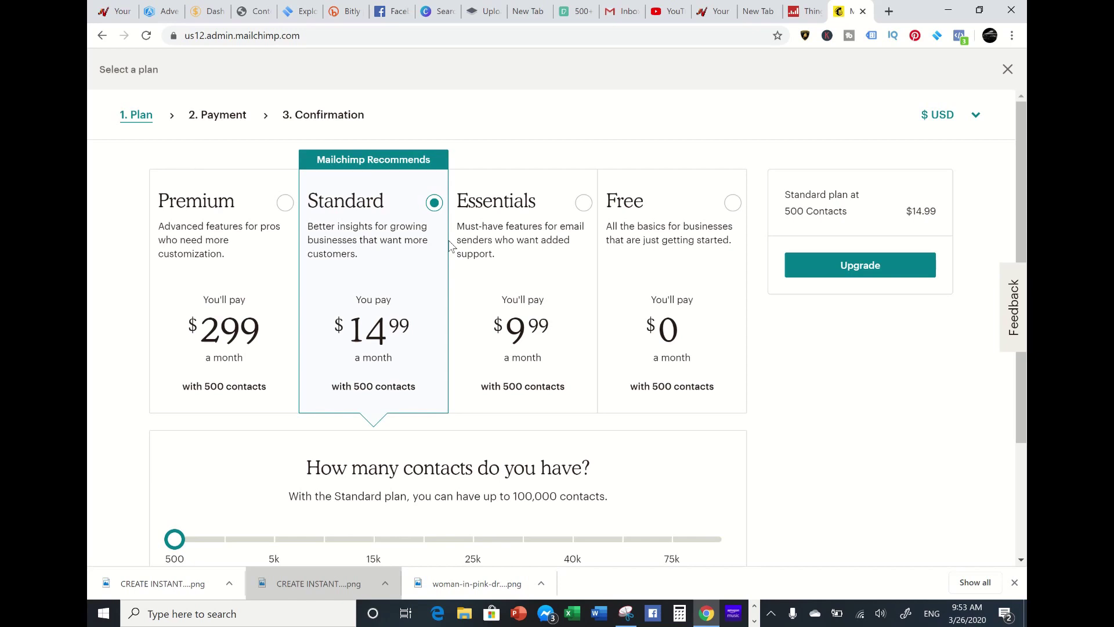
click(730, 206)
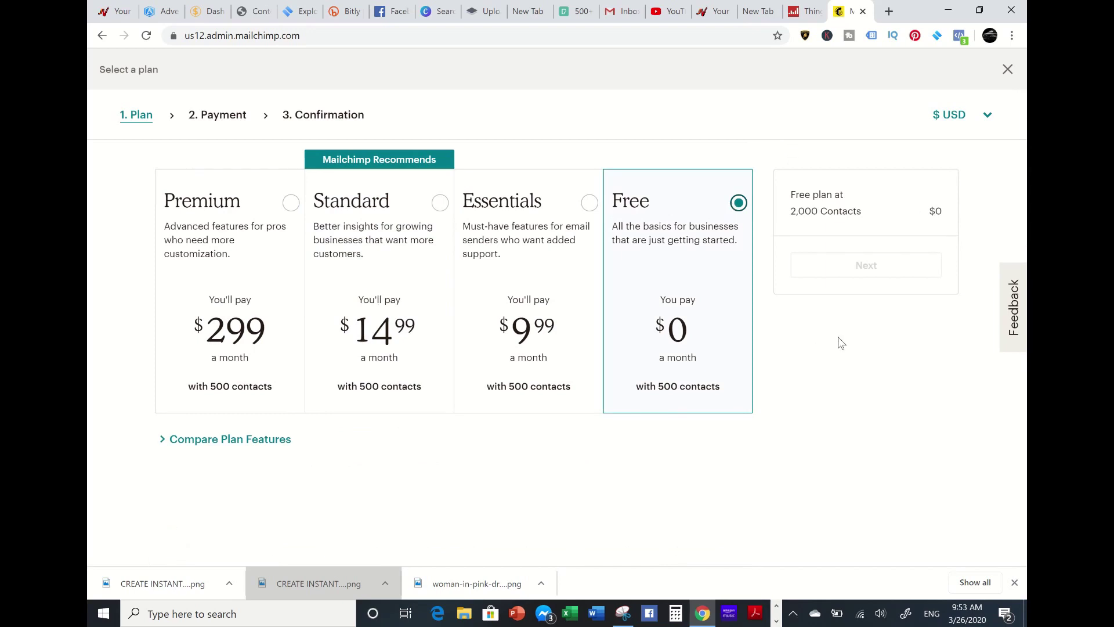
click(837, 199)
click(1007, 71)
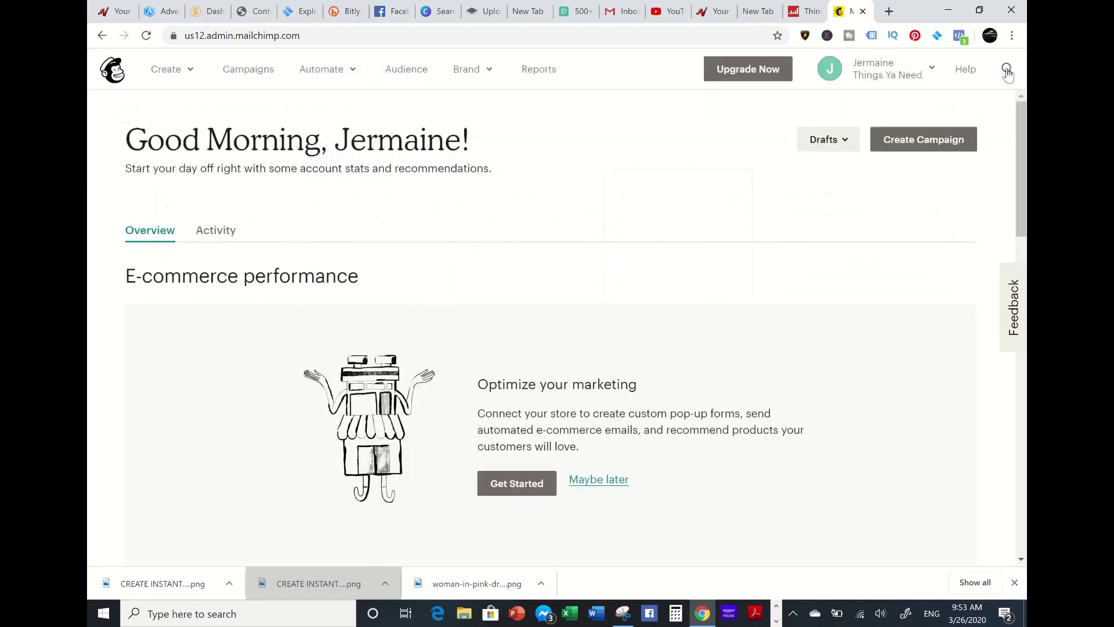
Look over the Create and Automations menus, then dismiss them
click(184, 79)
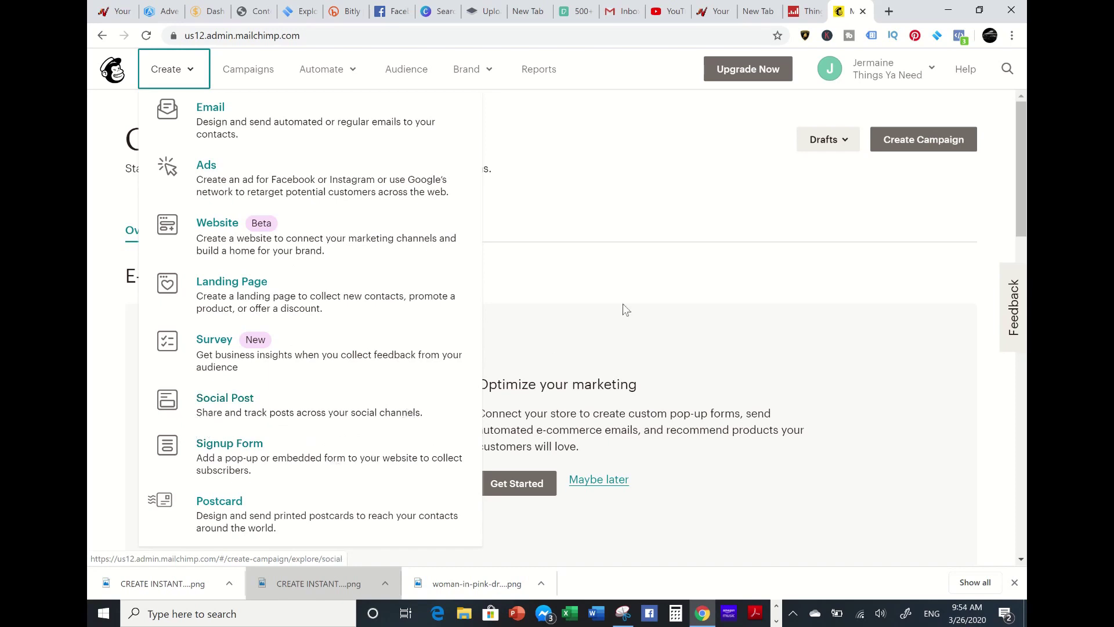
click(628, 213)
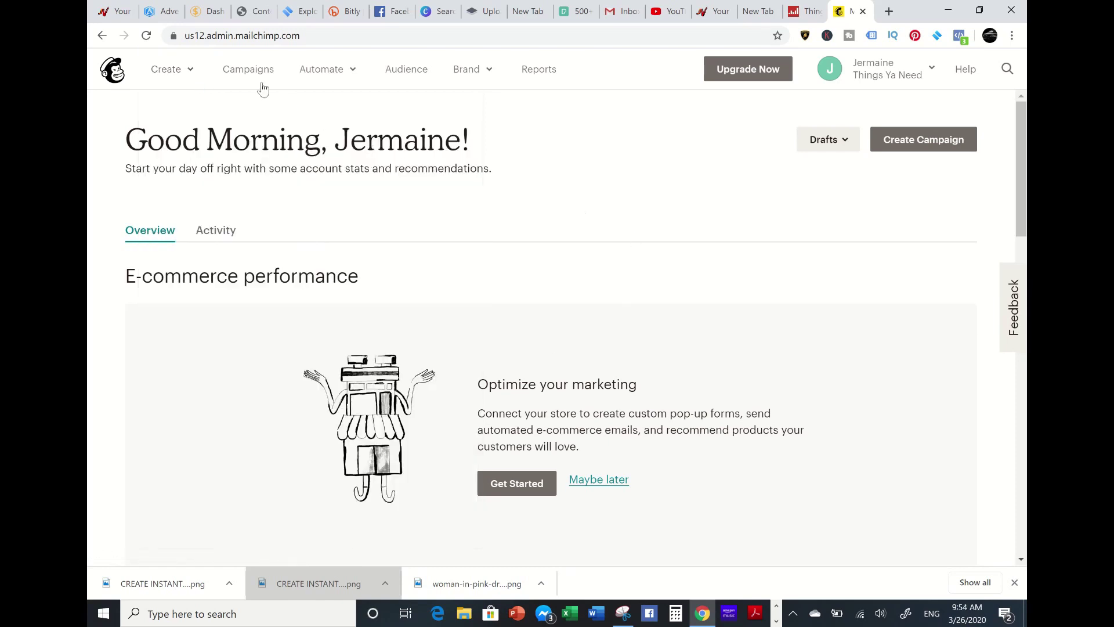
click(349, 74)
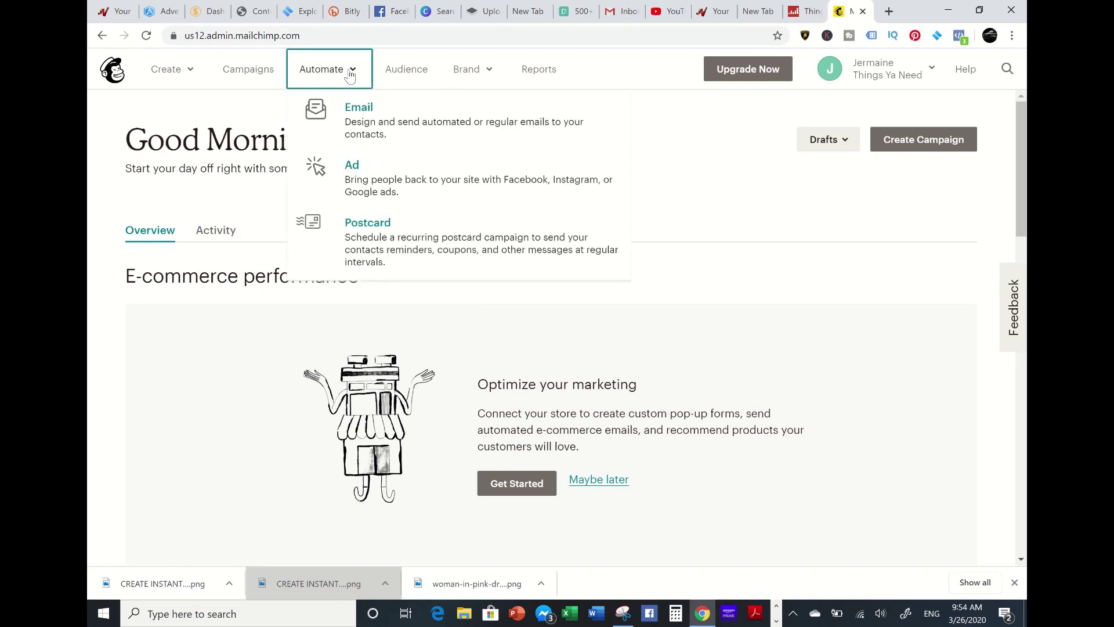
click(261, 107)
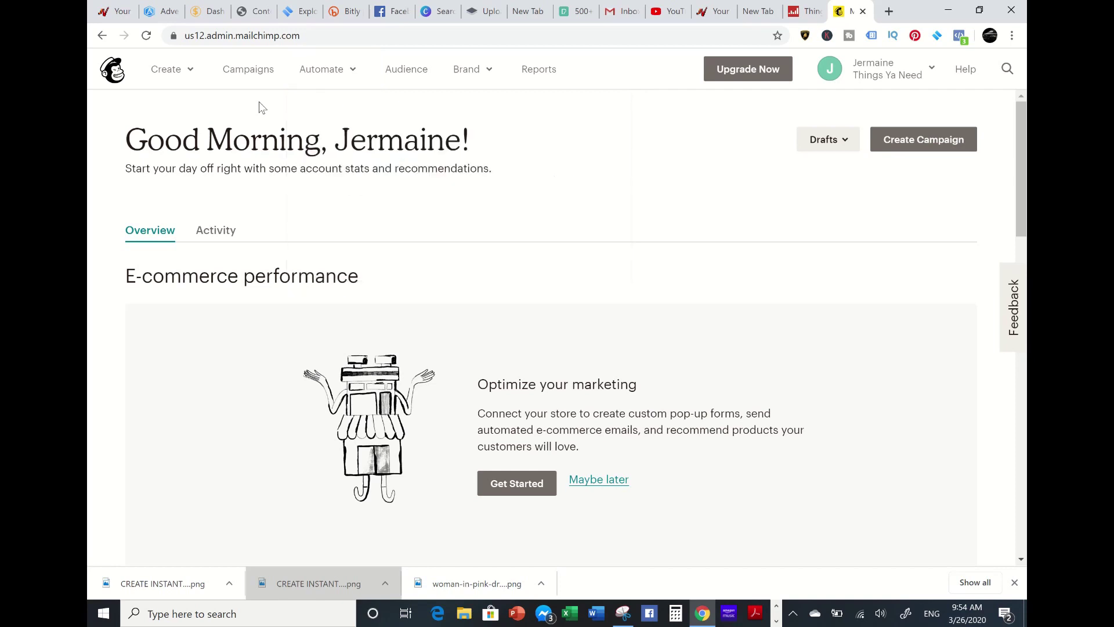
View the Audience overview and Brand options, then choose Website from the Create menu
click(416, 78)
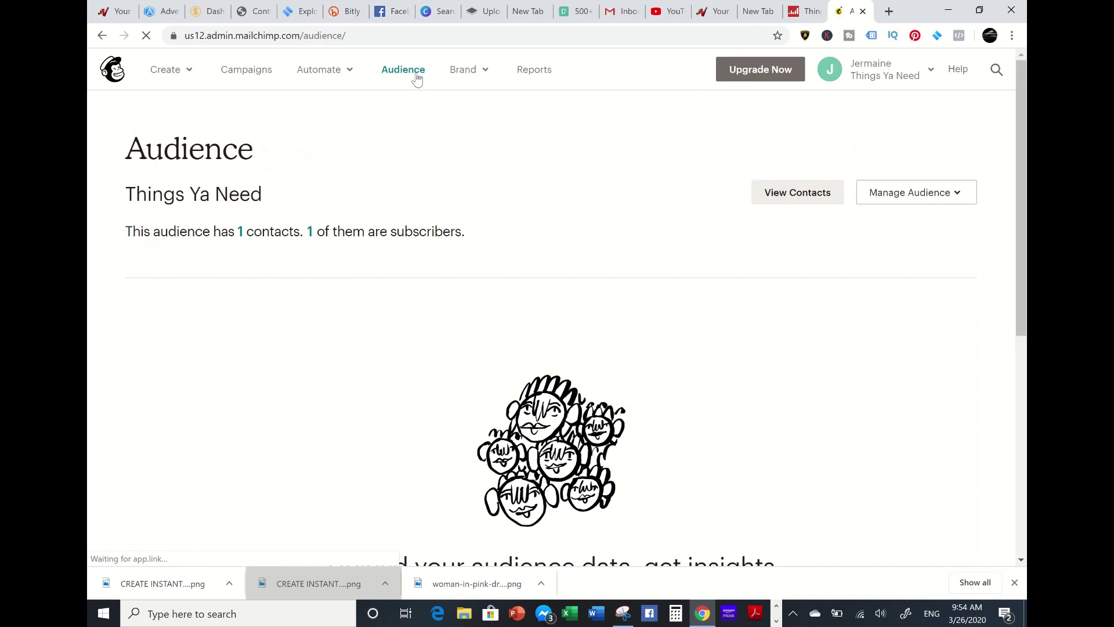
click(487, 73)
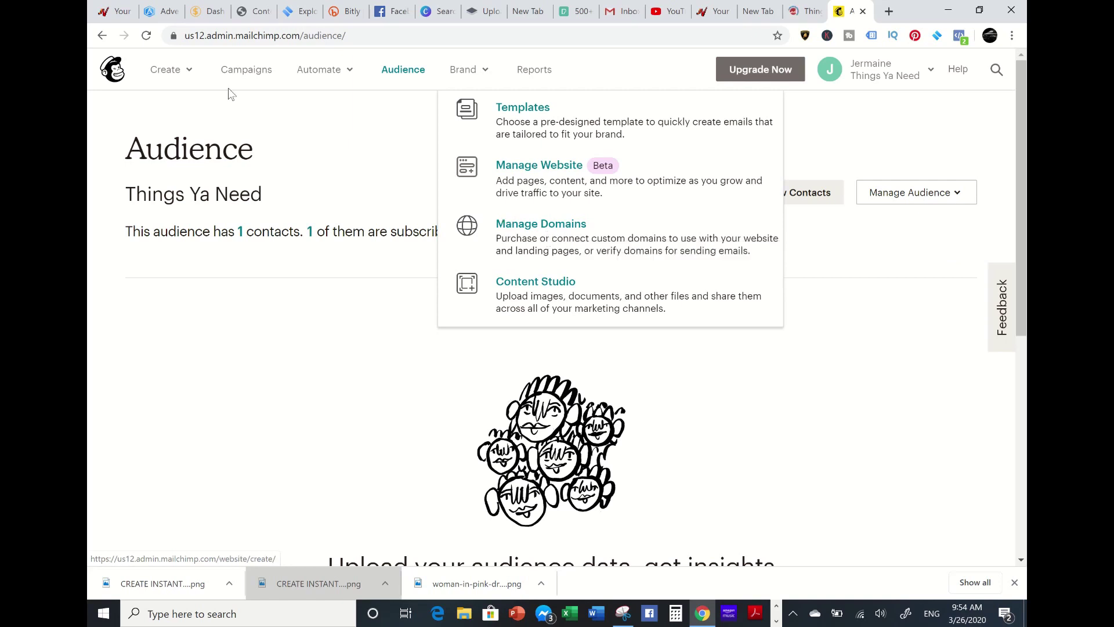
click(187, 71)
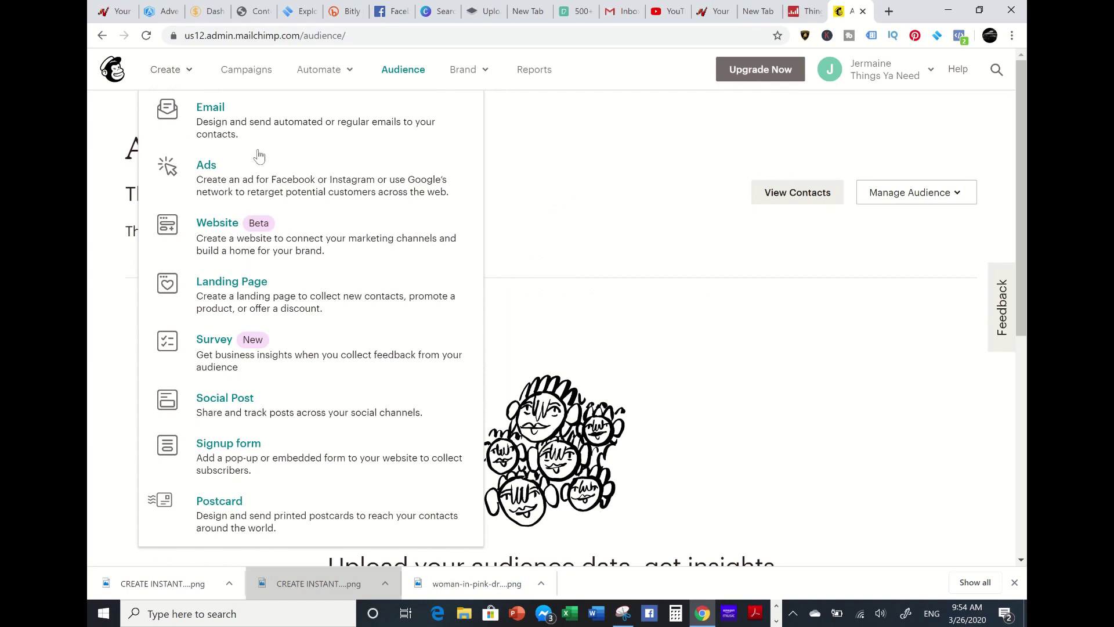
click(225, 235)
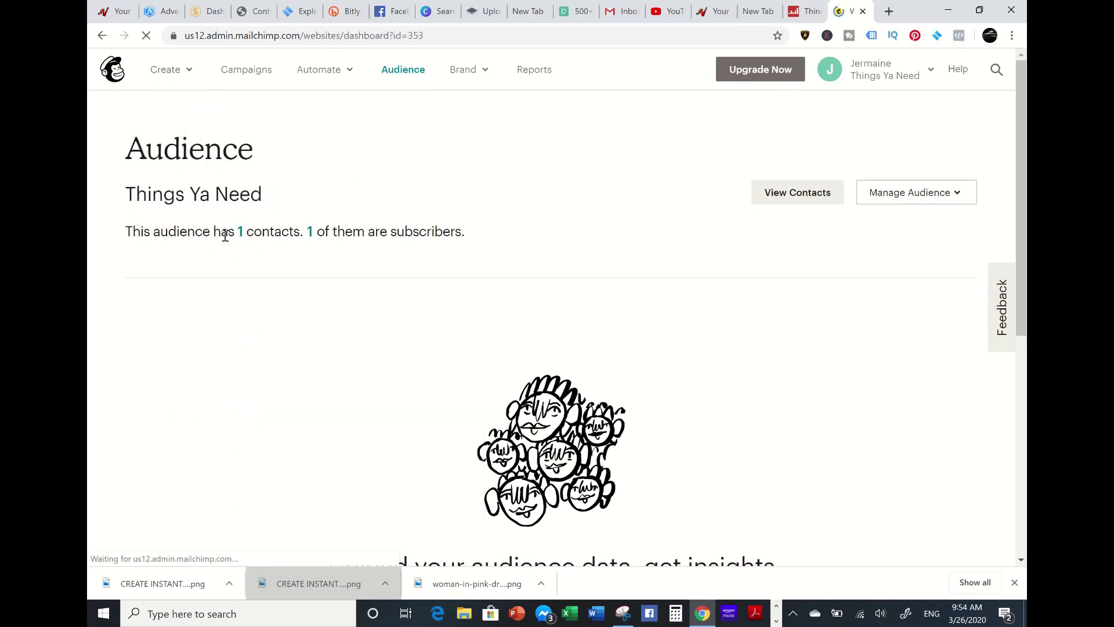
Open the Home page of things-ya-need.mailchimpsites.com in the website editor
scroll(449, 267, down, 1)
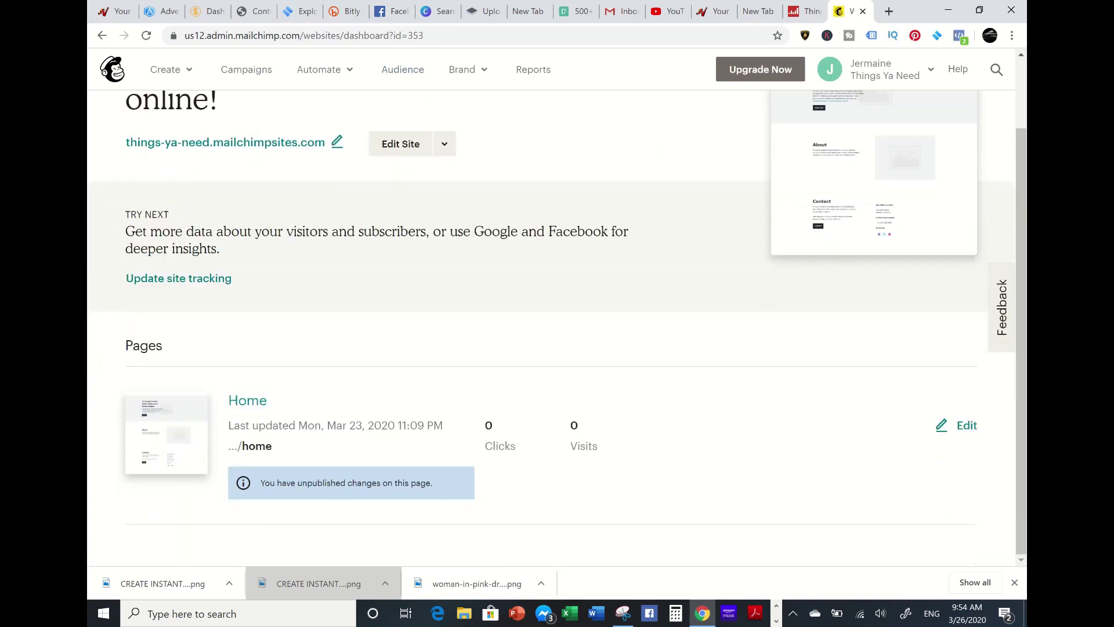
click(248, 401)
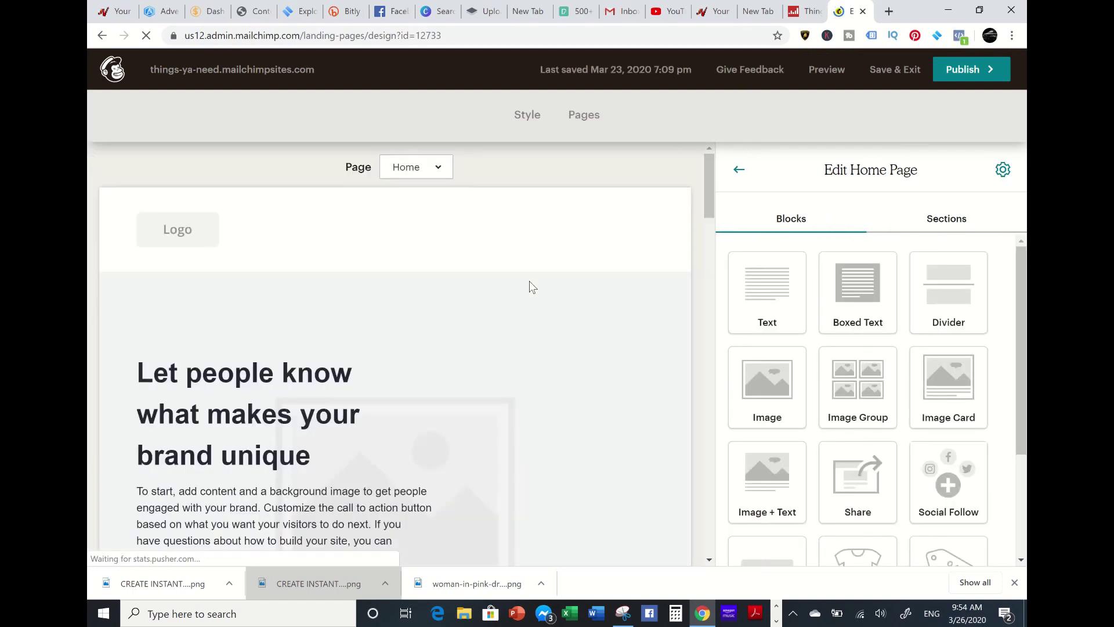
scroll(607, 287, down, 4)
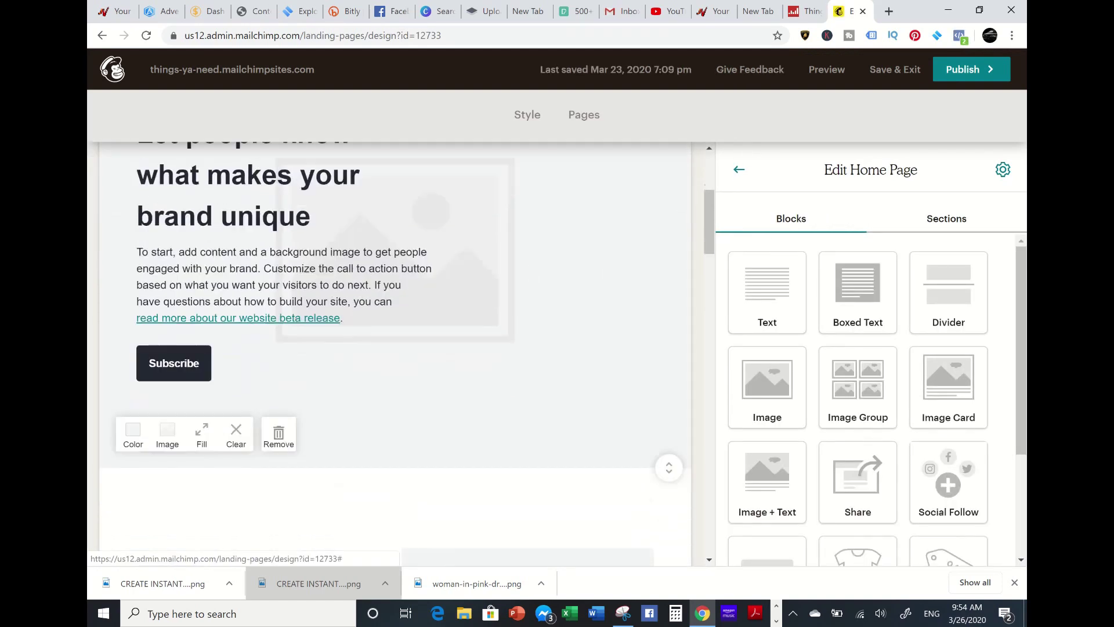
scroll(450, 342, up, 1)
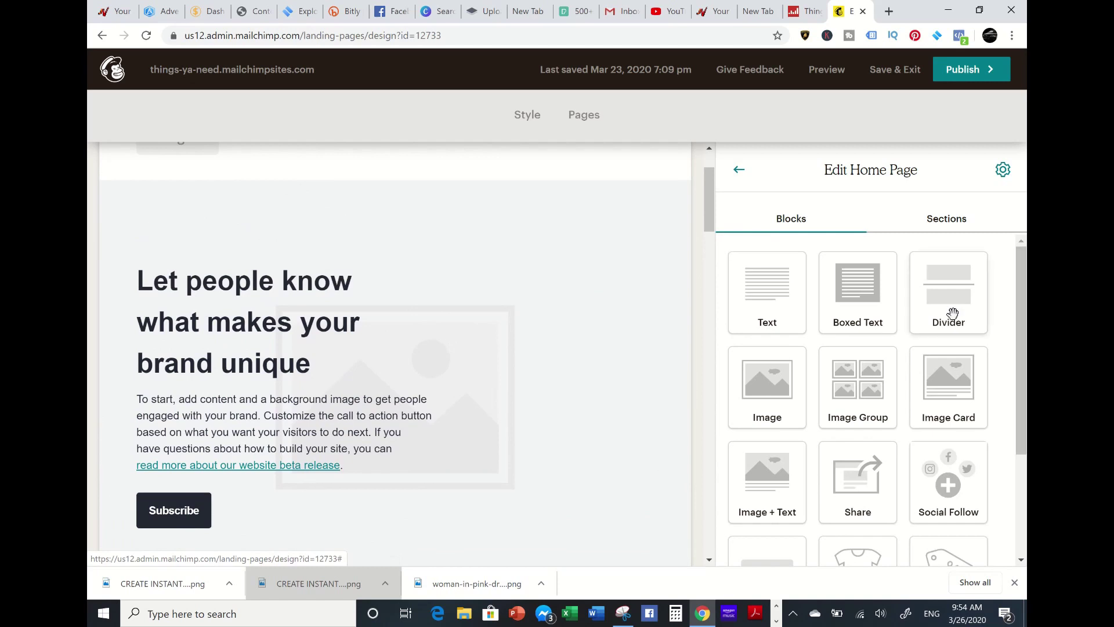
scroll(394, 348, down, 5)
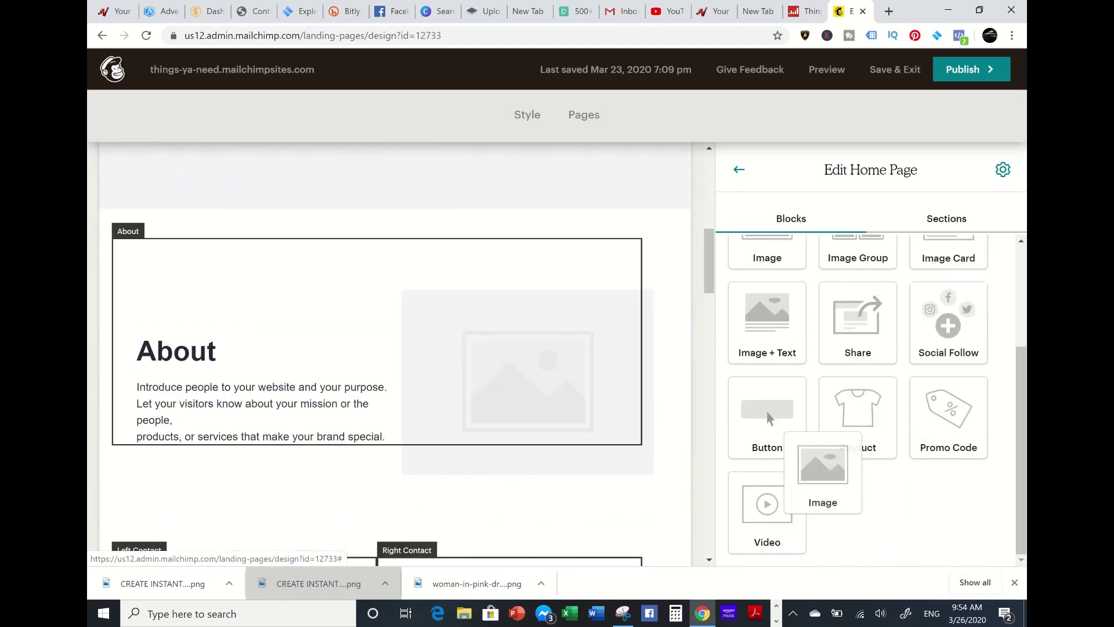
Drag an Image block onto the home page and browse blocks down to Button, Product, Promo Code and Video
drag(757, 408, 149, 282)
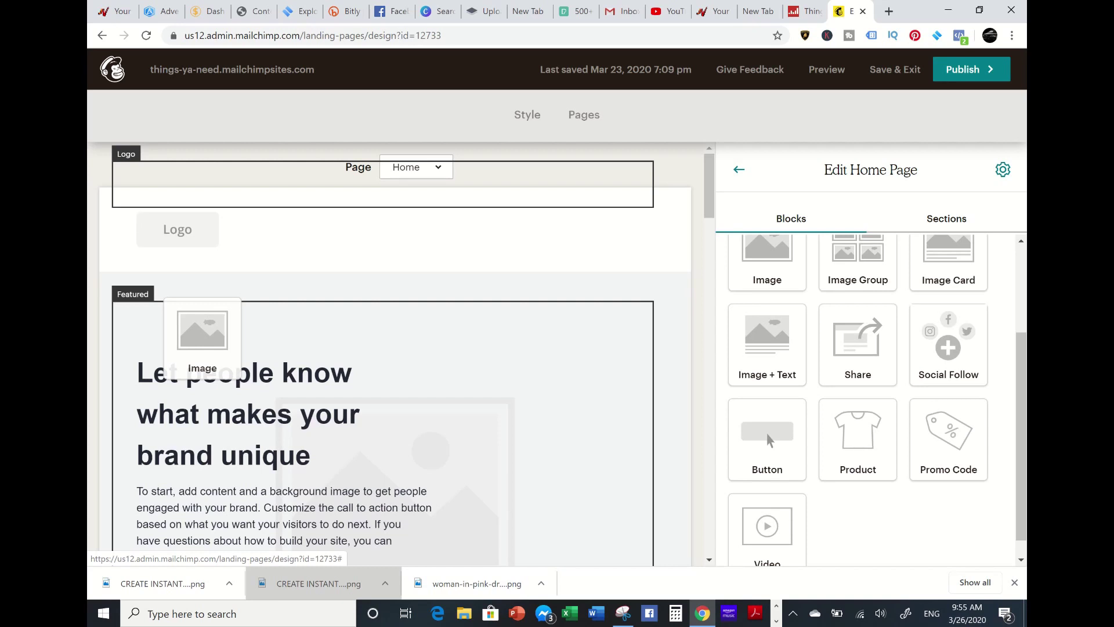
scroll(1018, 308, up, 3)
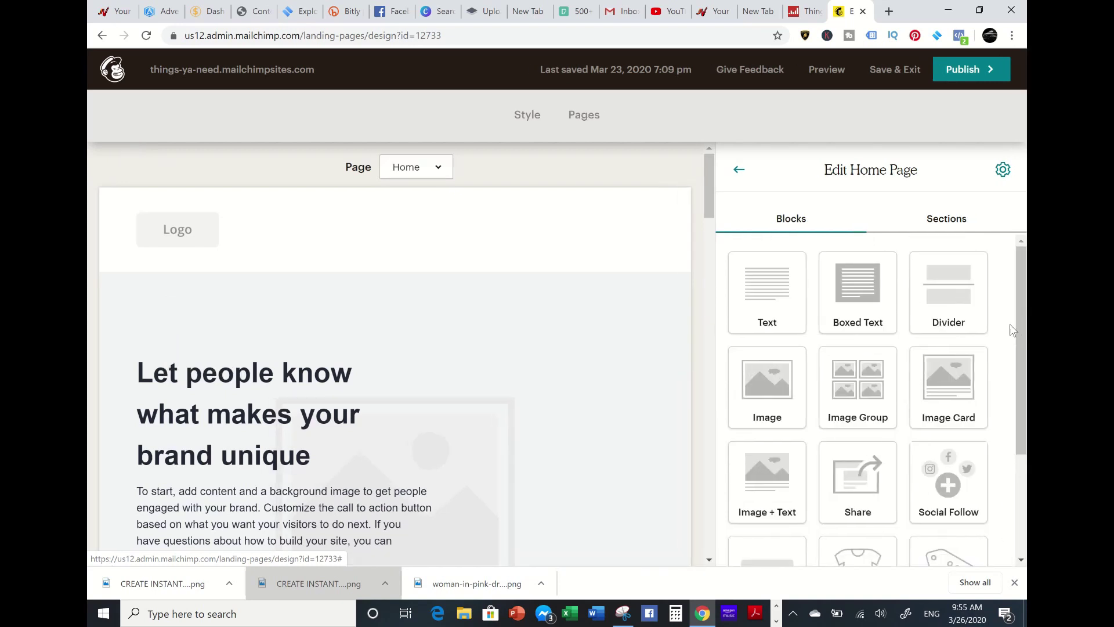
scroll(1018, 293, down, 3)
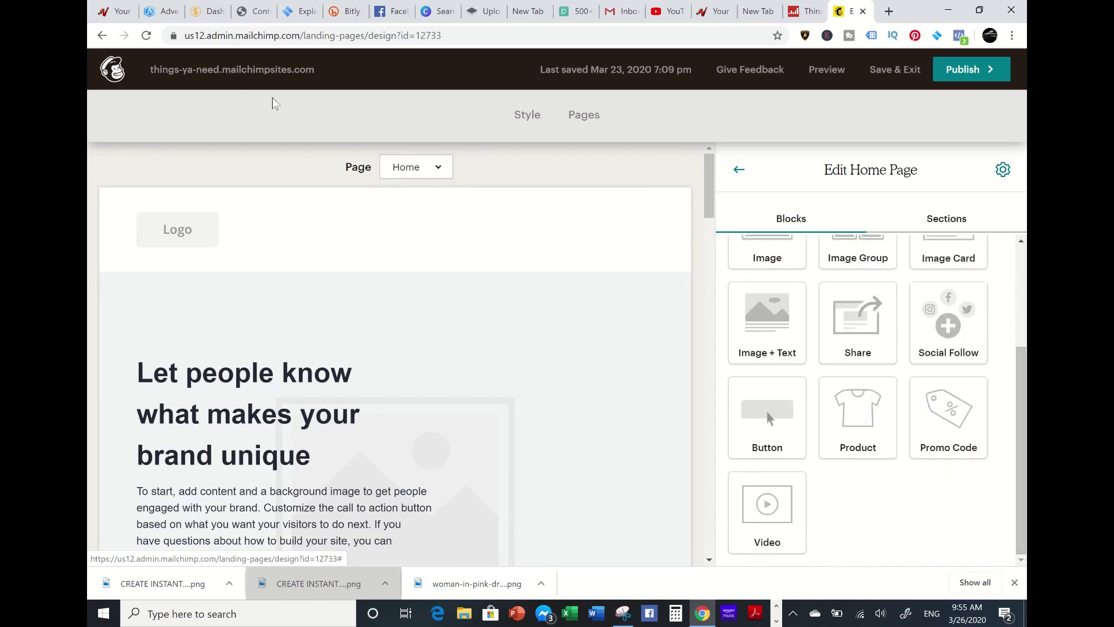
From the dashboard, create a landing page named 'test' and continue to its templates
click(125, 84)
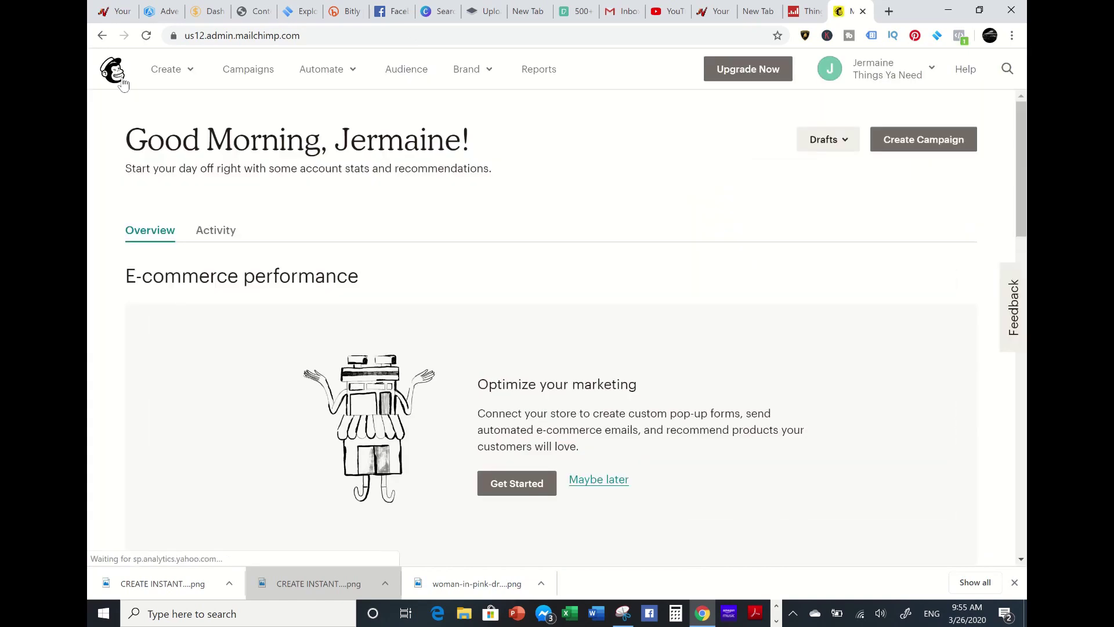
click(185, 70)
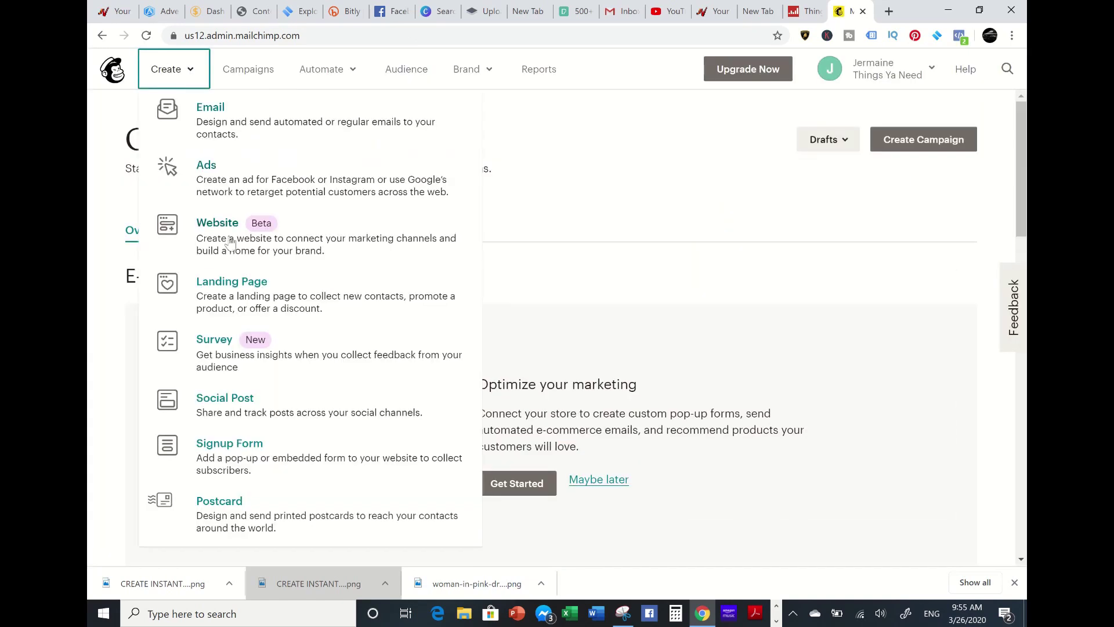
click(232, 303)
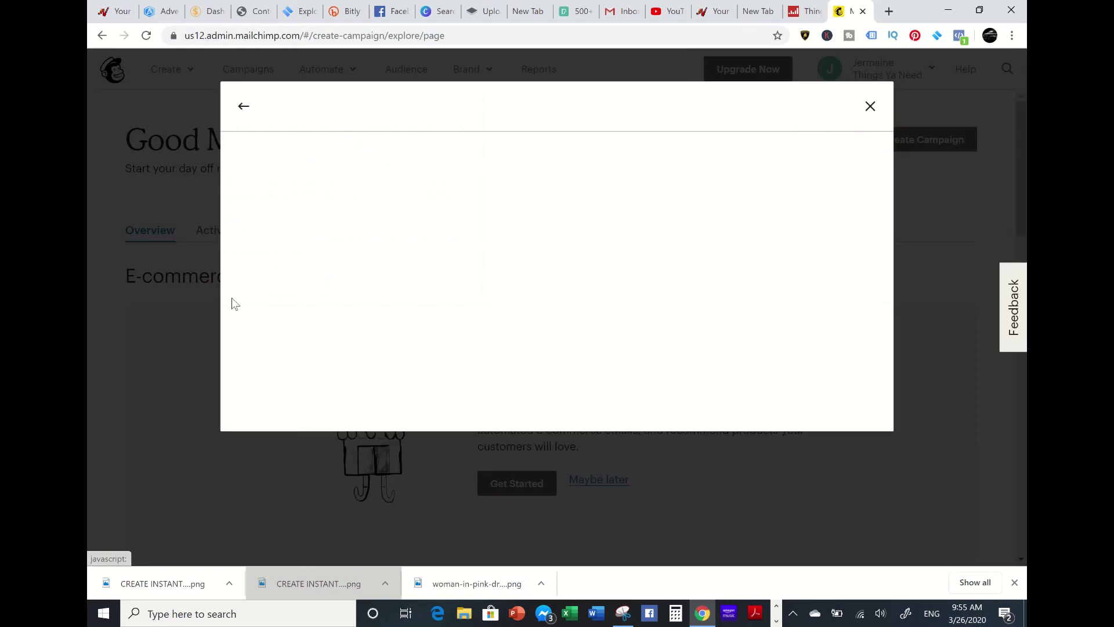
click(419, 282)
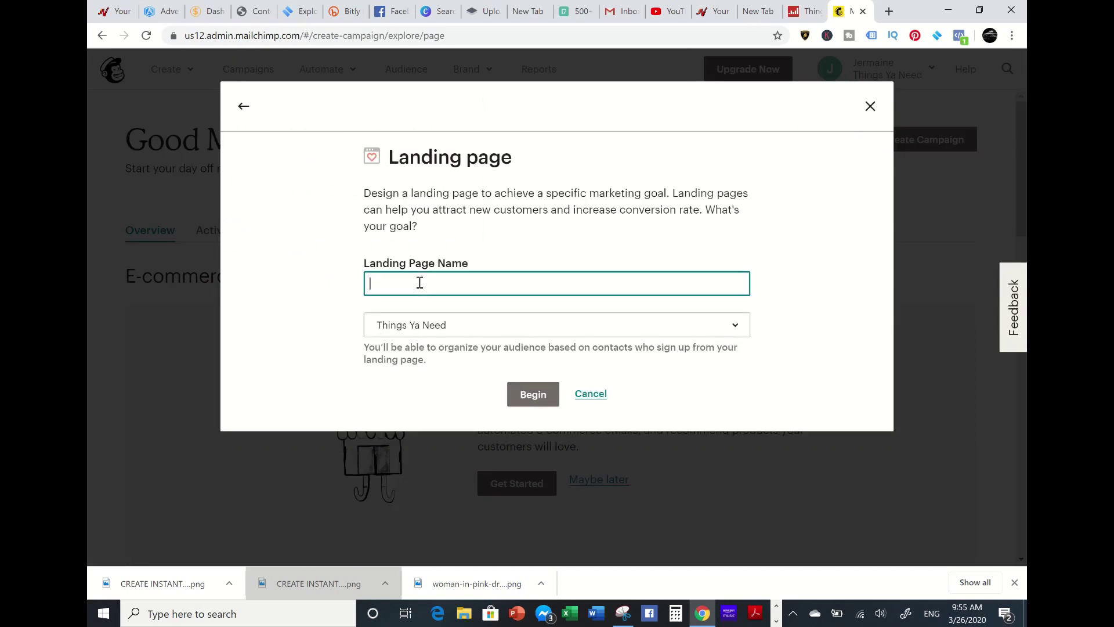
text(test)
click(522, 400)
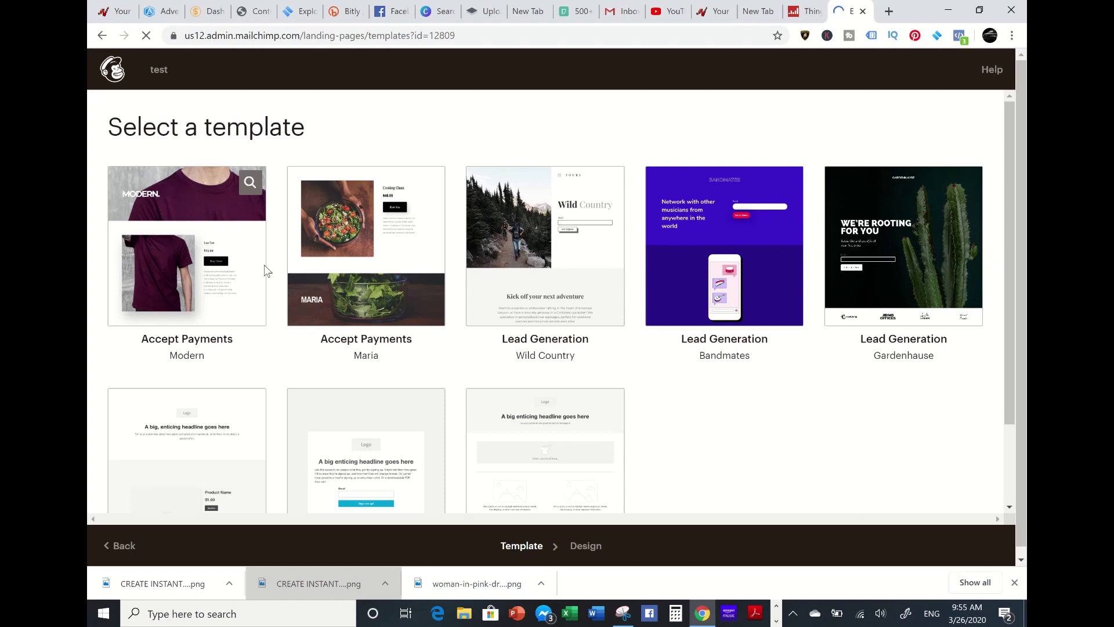
Pick the Modern Accept Payments template, compare Lead Generation, Grow Your List and Promote Products designs, then go Back
click(266, 270)
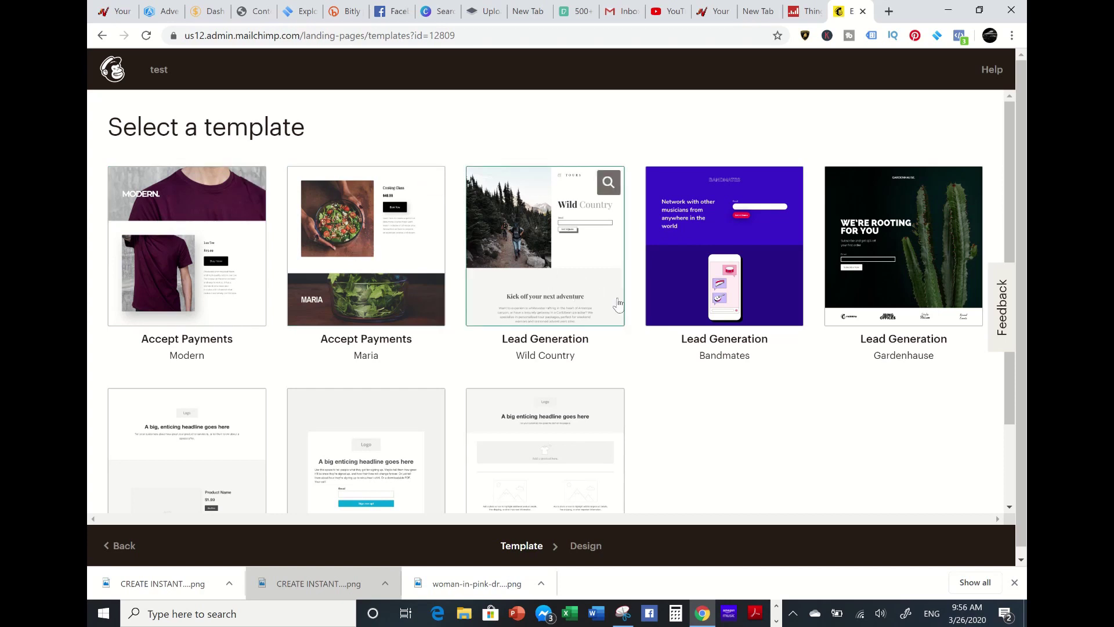
scroll(667, 327, down, 2)
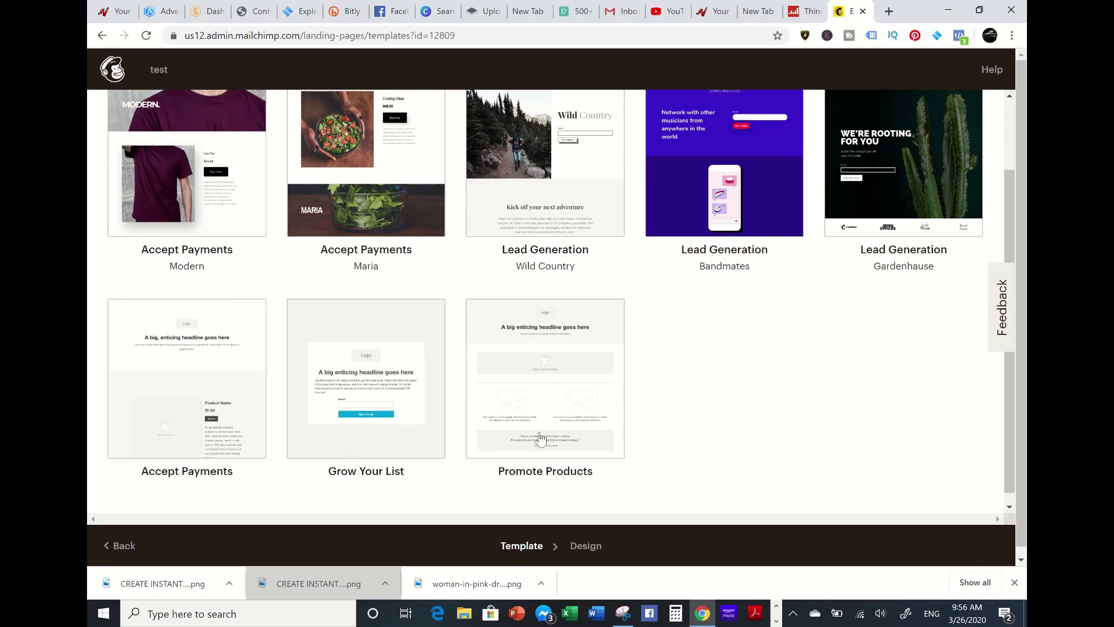
drag(1010, 239, 1019, 124)
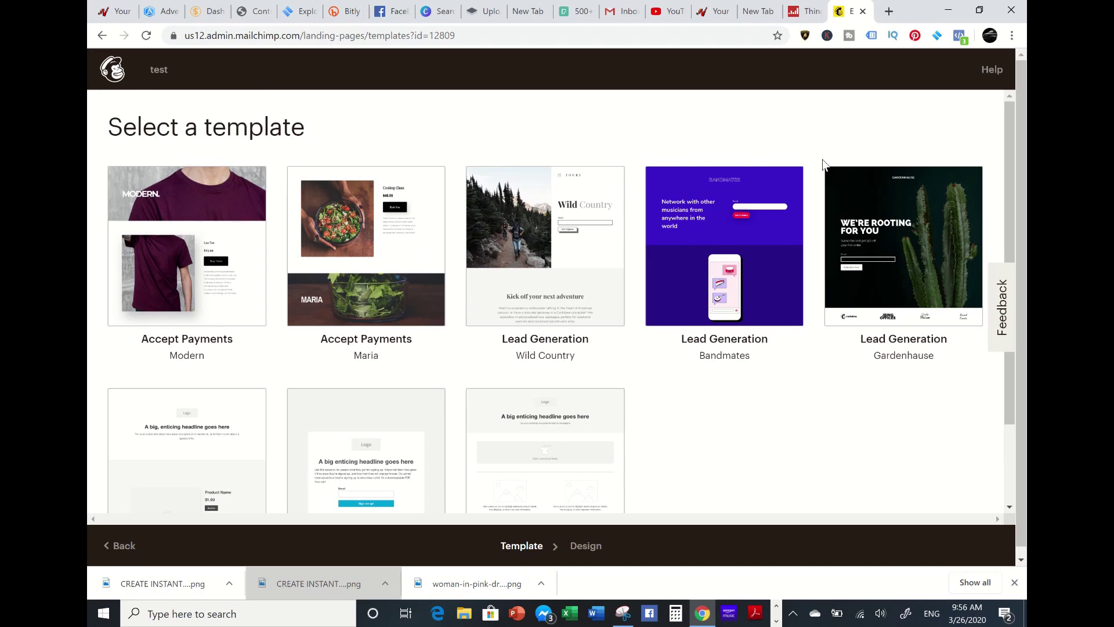
scroll(823, 164, down, 2)
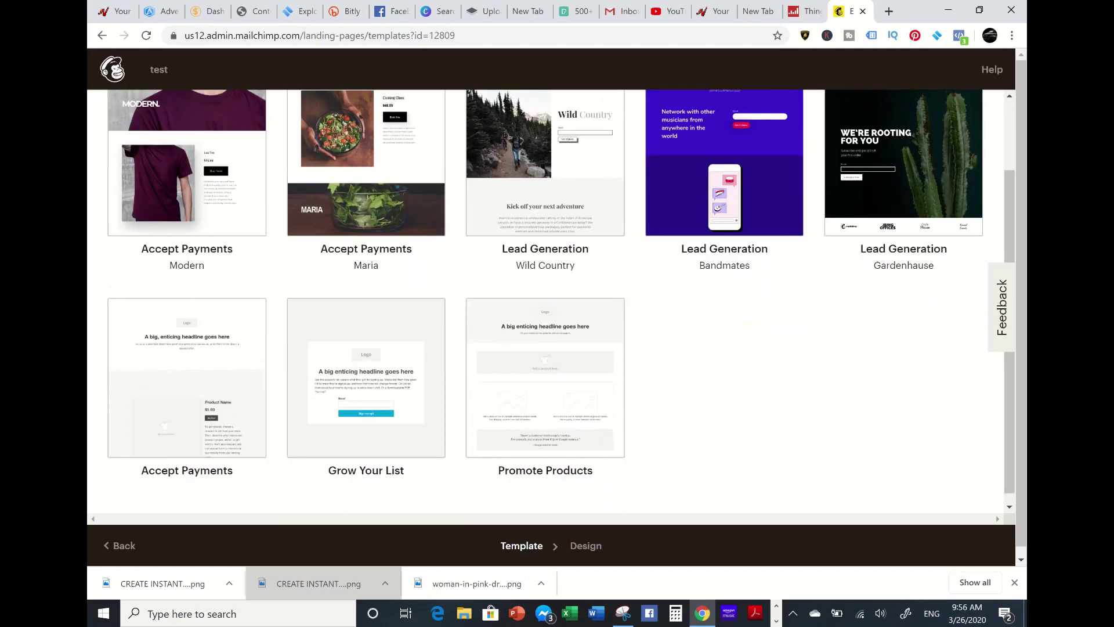
click(126, 551)
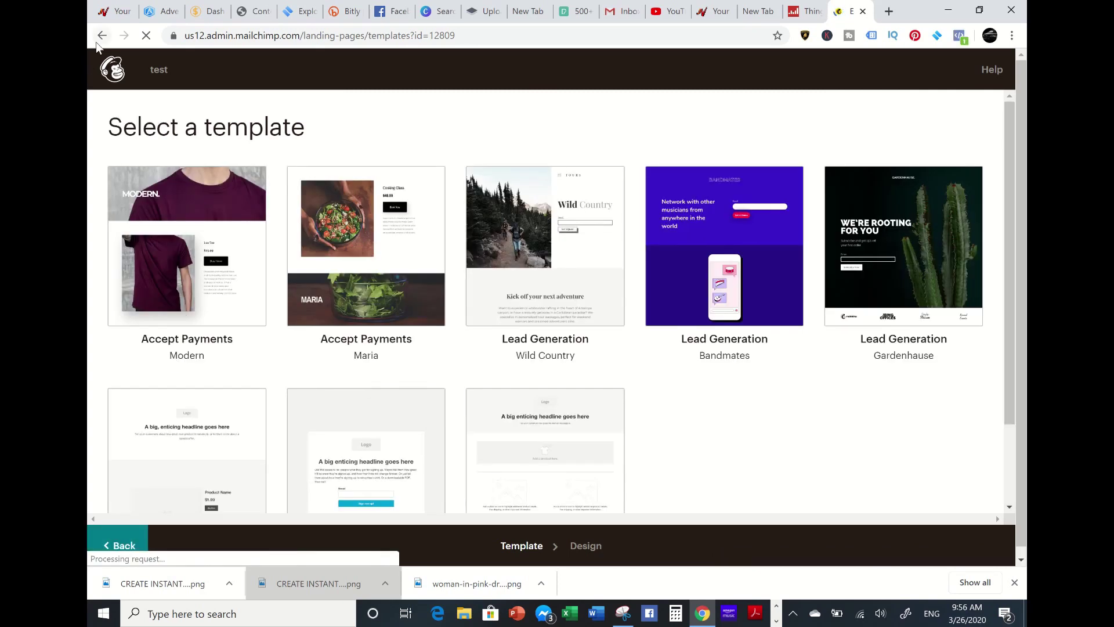
On the account dashboard, check the Audience Growth chart for the past 7 days, then return to the top
click(112, 69)
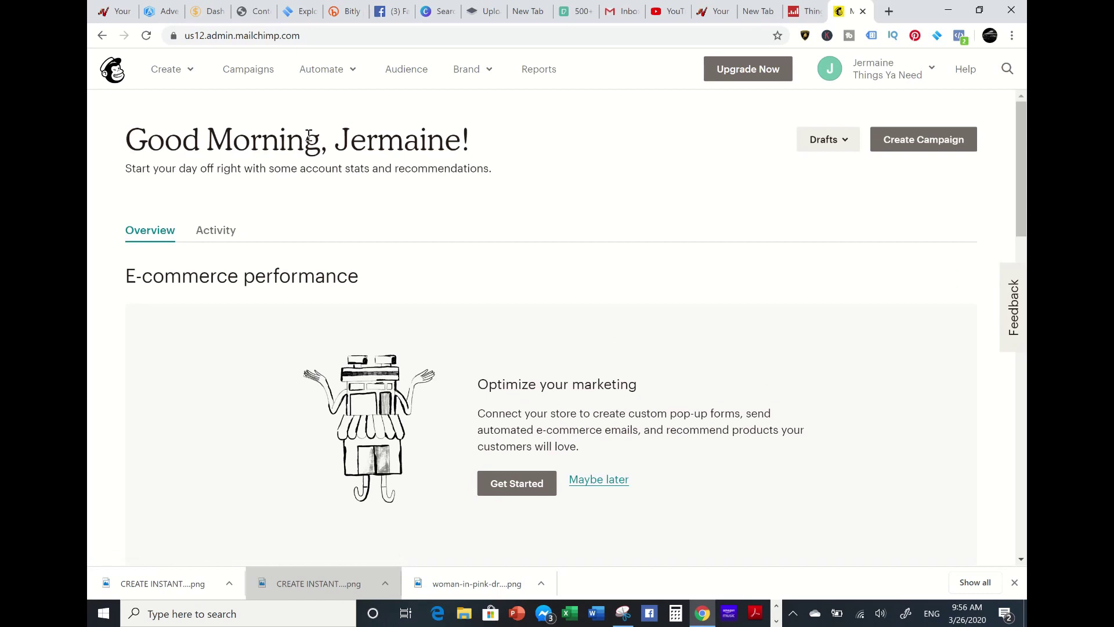
scroll(494, 296, down, 8)
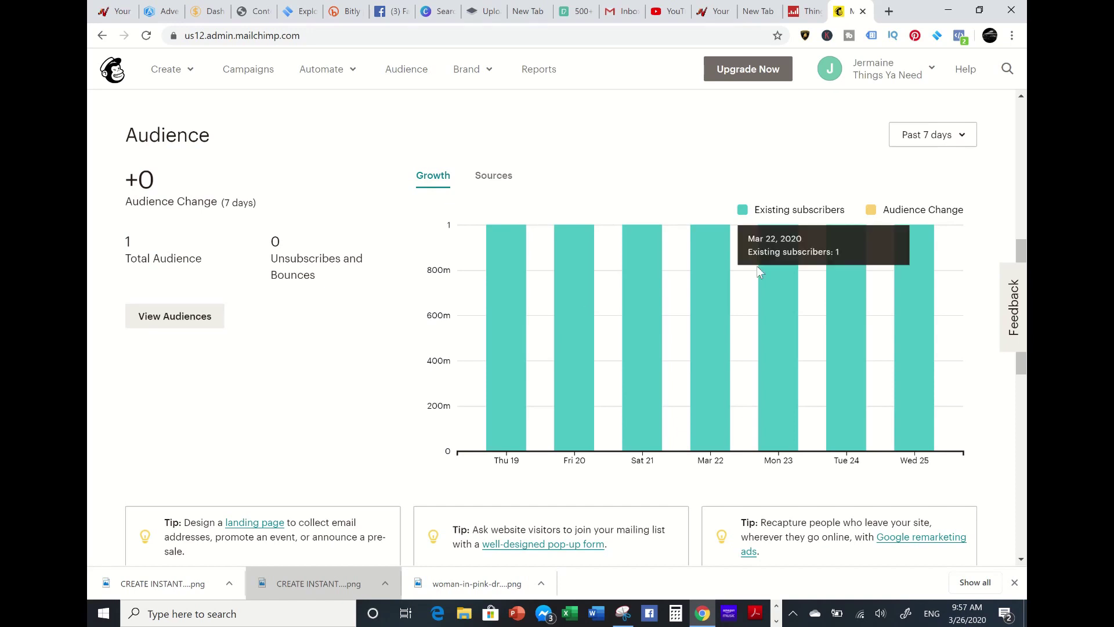
scroll(1020, 240, up, 7)
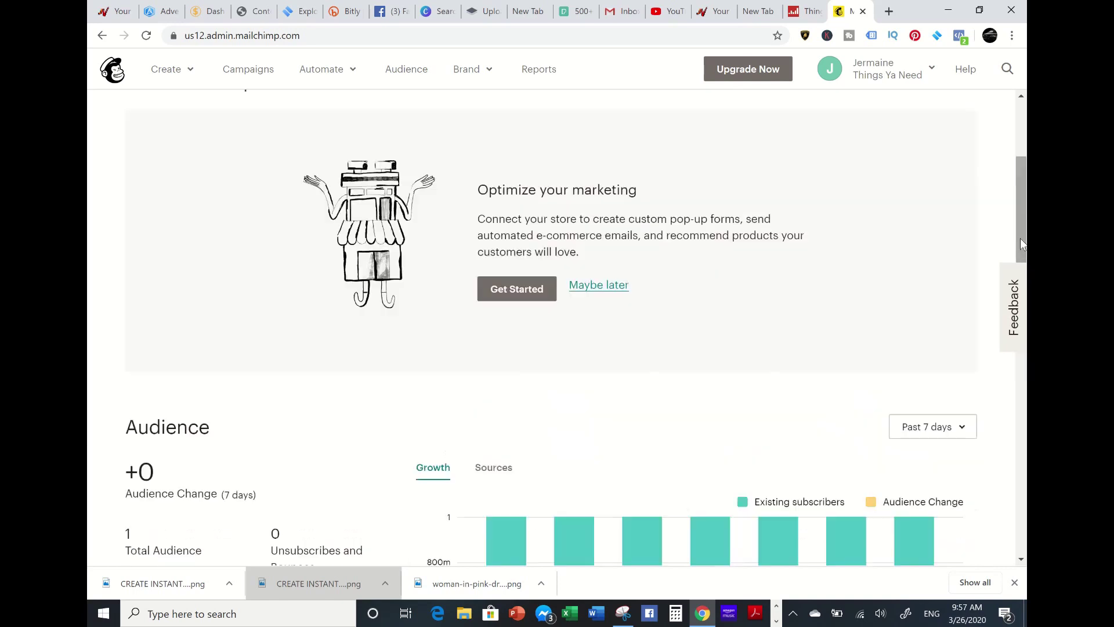
mouse_move(1021, 158)
mouse_down()
mouse_move(1021, 454)
mouse_move(1007, 141)
mouse_up()
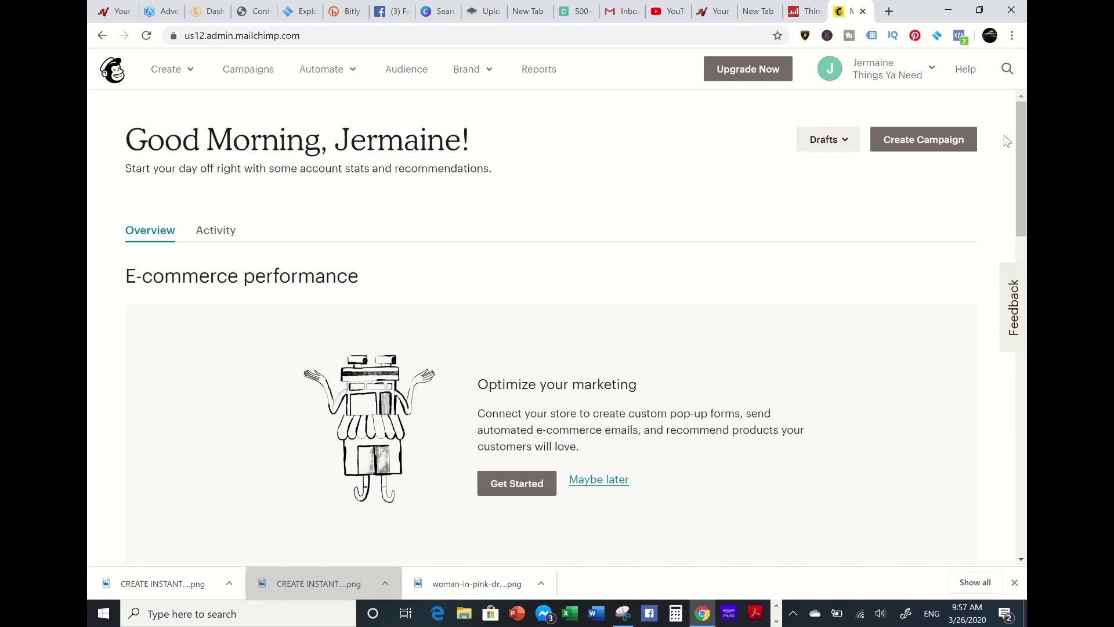
drag(1019, 123, 994, 118)
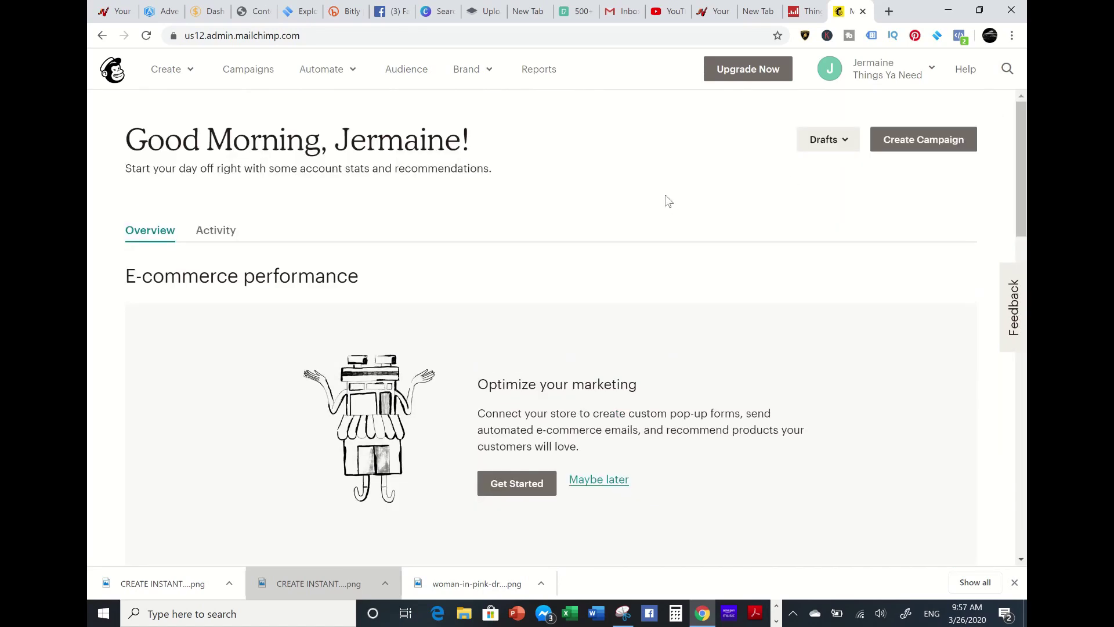